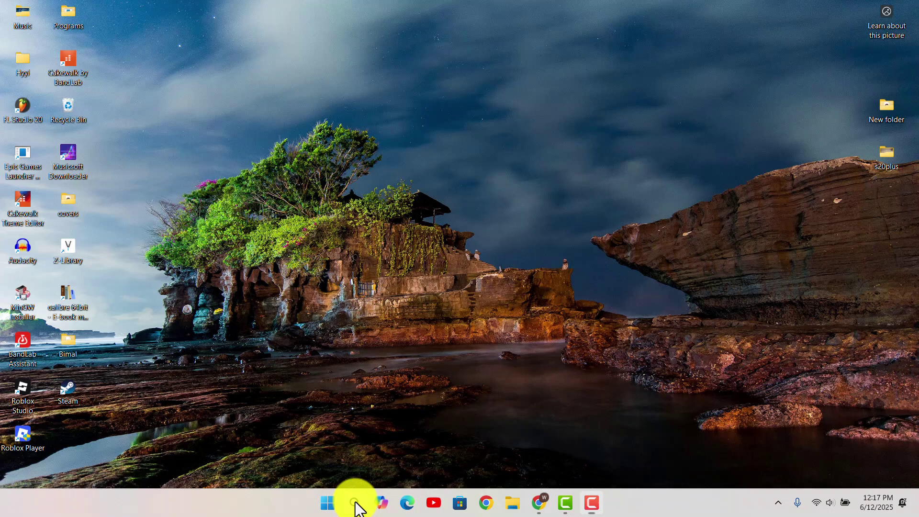
- Run %LocalAppData% from the Run dialog to open the AppData Local folder
click(355, 503)
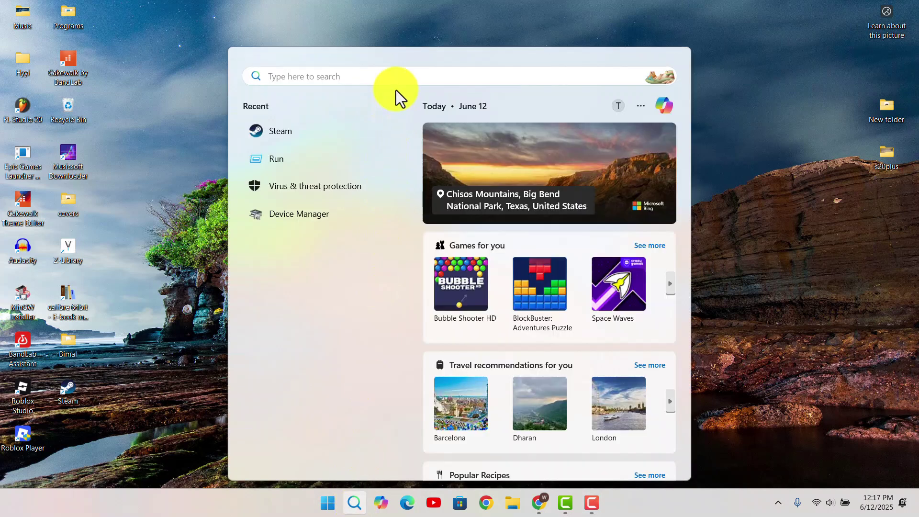
click(276, 159)
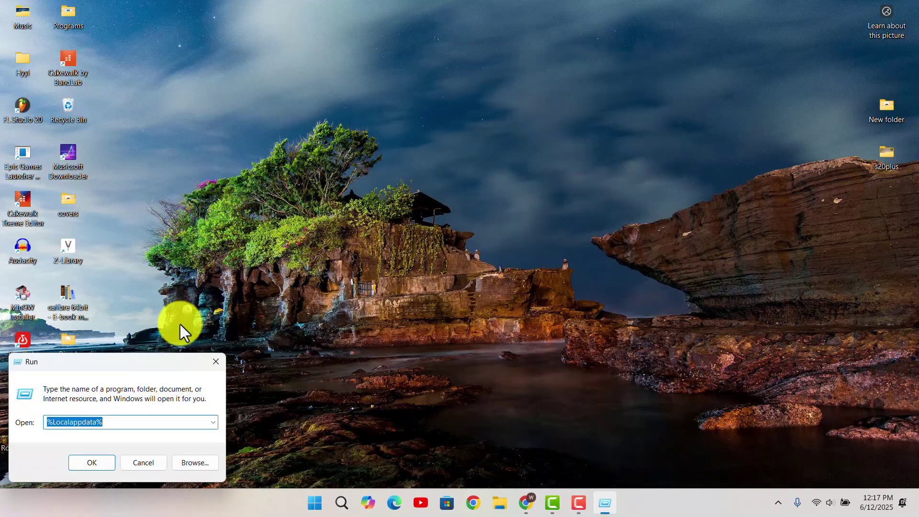
drag(163, 361, 513, 201)
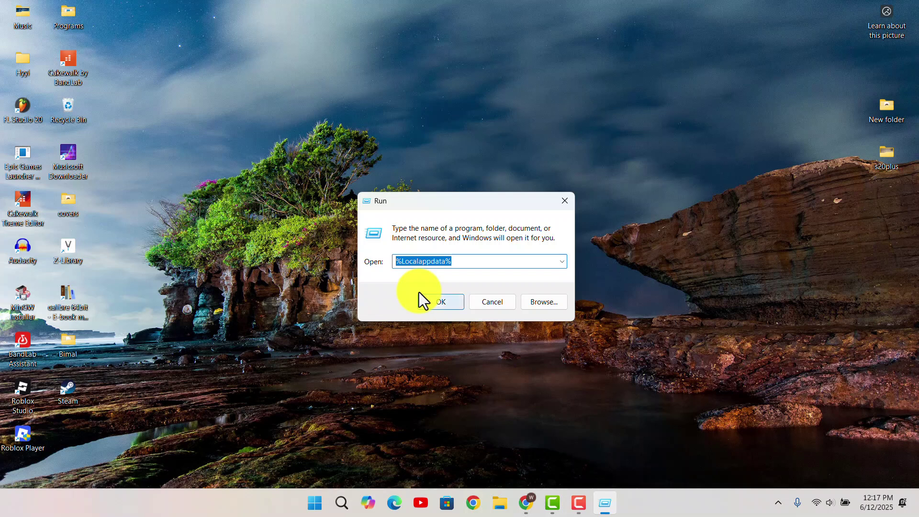
click(439, 302)
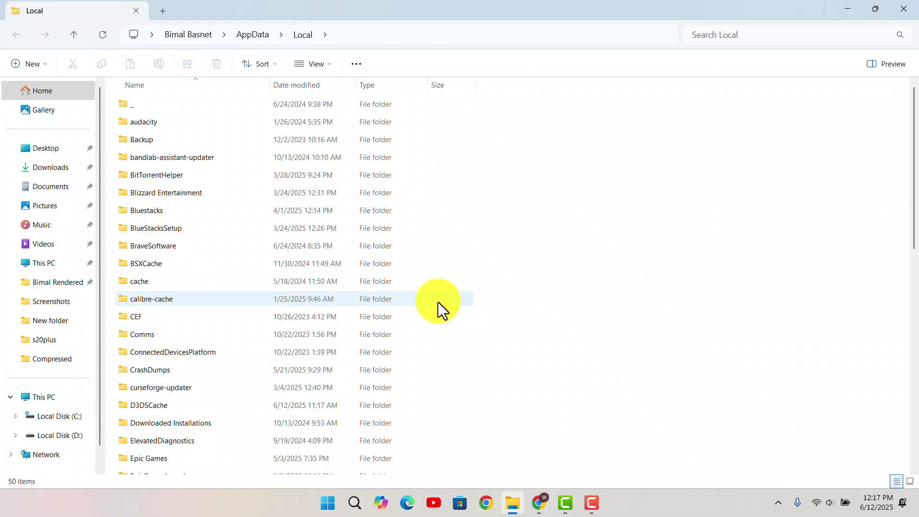
- Search AppData Local for 'r', check RevulyticsFiles' two files, then select the Temp Roblox folder
click(733, 34)
text(r)
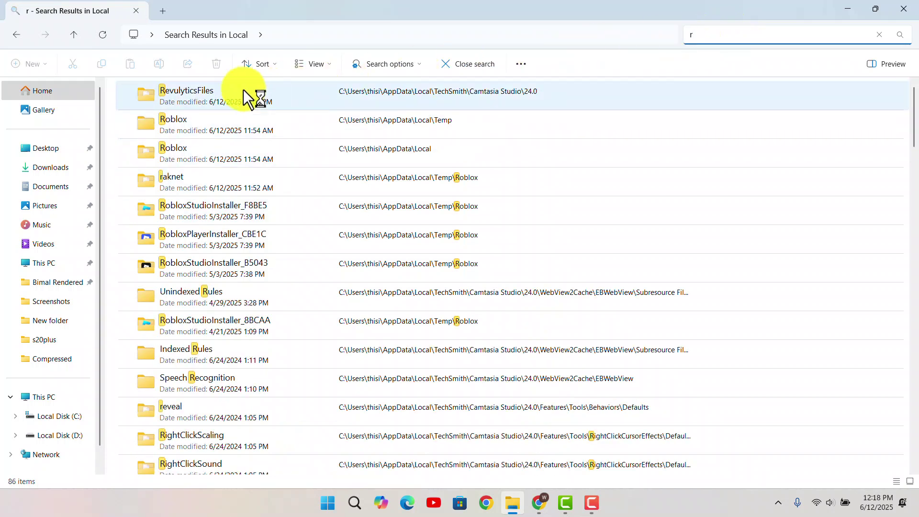
click(193, 96)
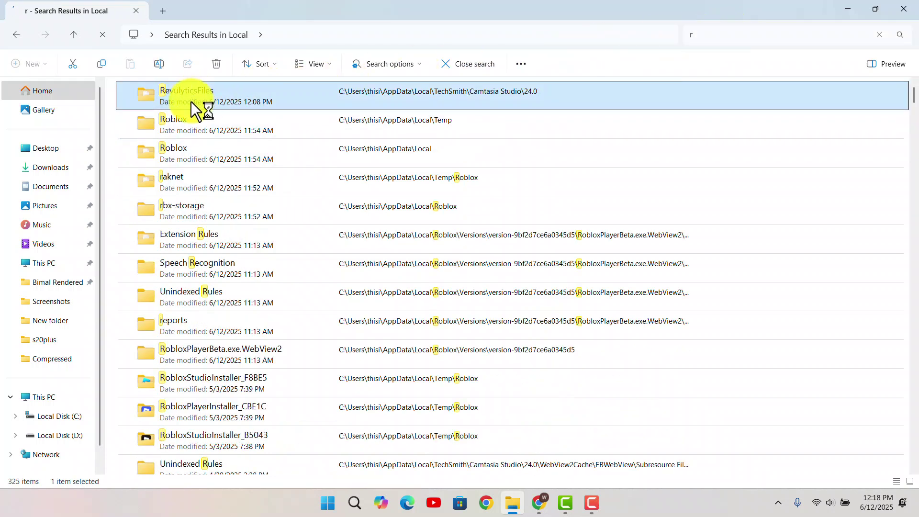
double_click(191, 97)
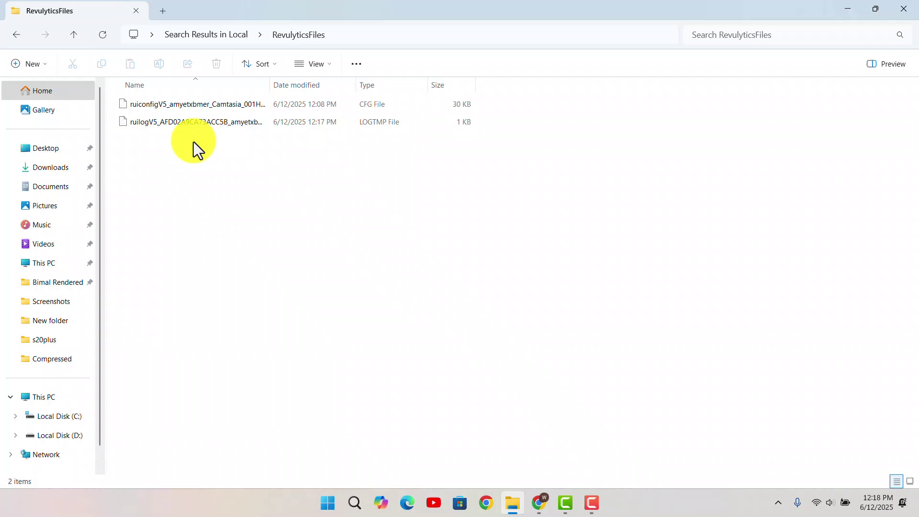
drag(193, 151, 206, 101)
click(18, 38)
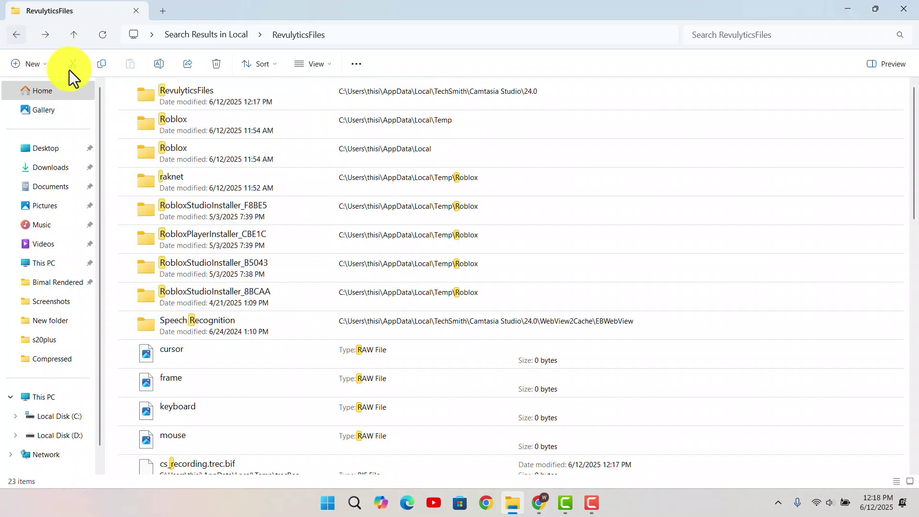
click(165, 132)
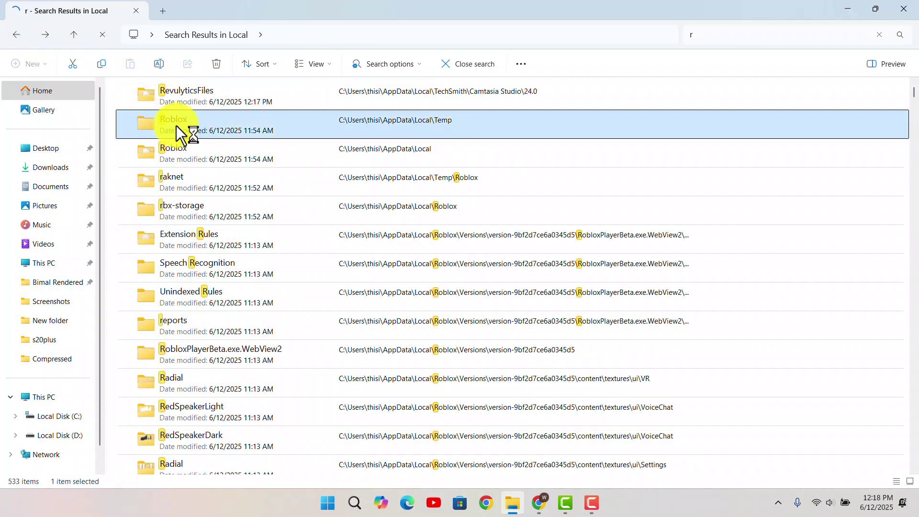
- Open the Temp Roblox folder, select http-wob, then close File Explorer
double_click(175, 126)
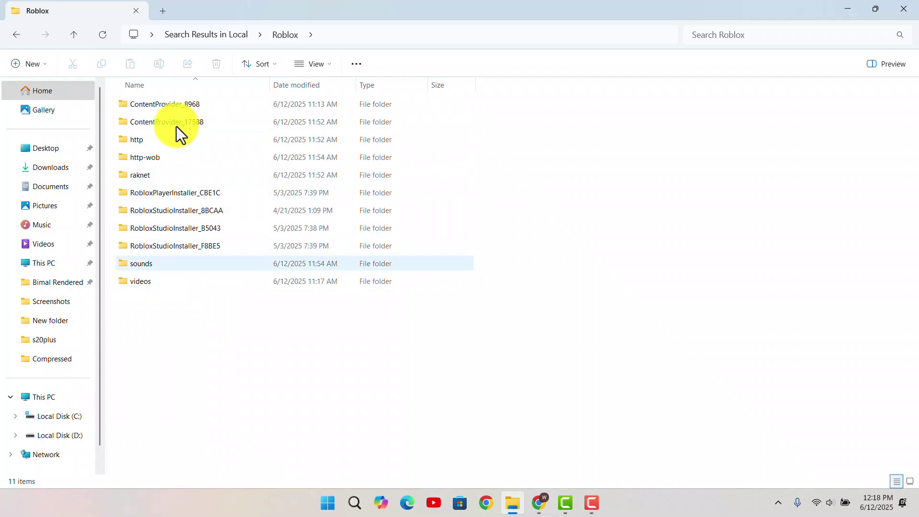
click(187, 159)
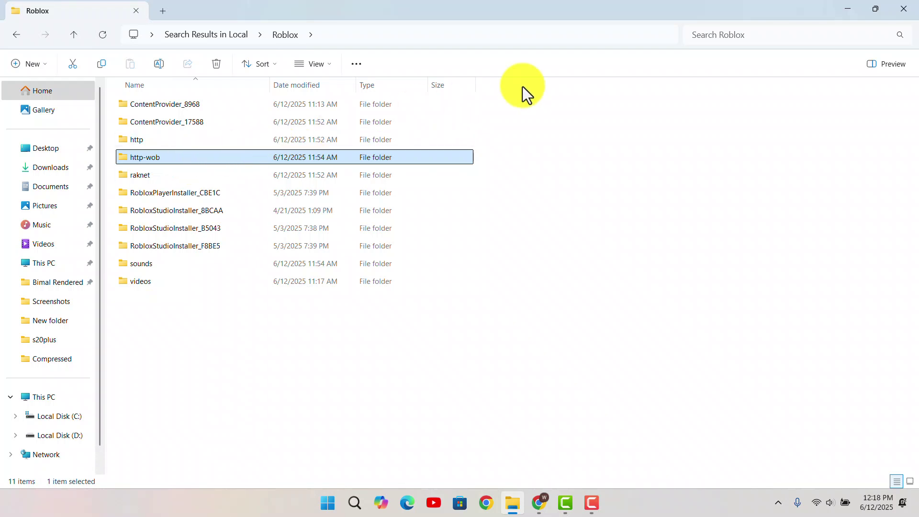
click(904, 9)
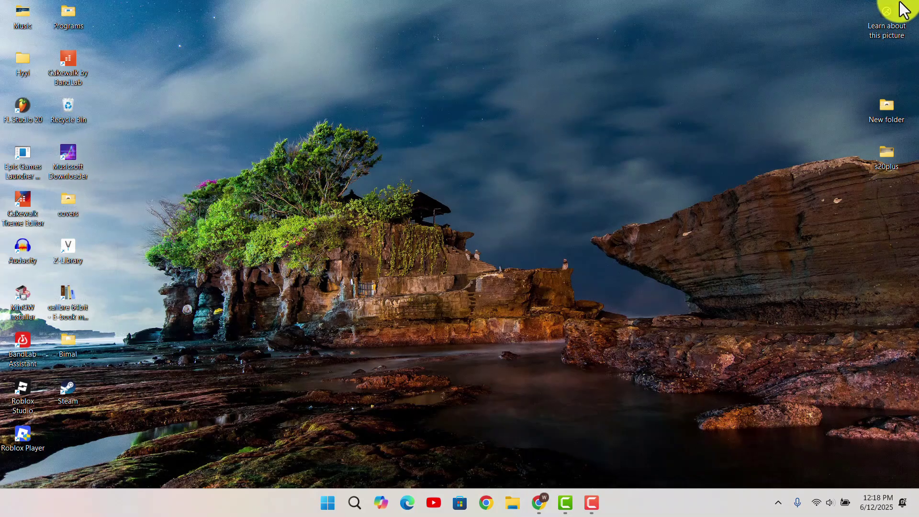
- Search Windows for 'reset' and open the 'reset this pc' web results
click(355, 503)
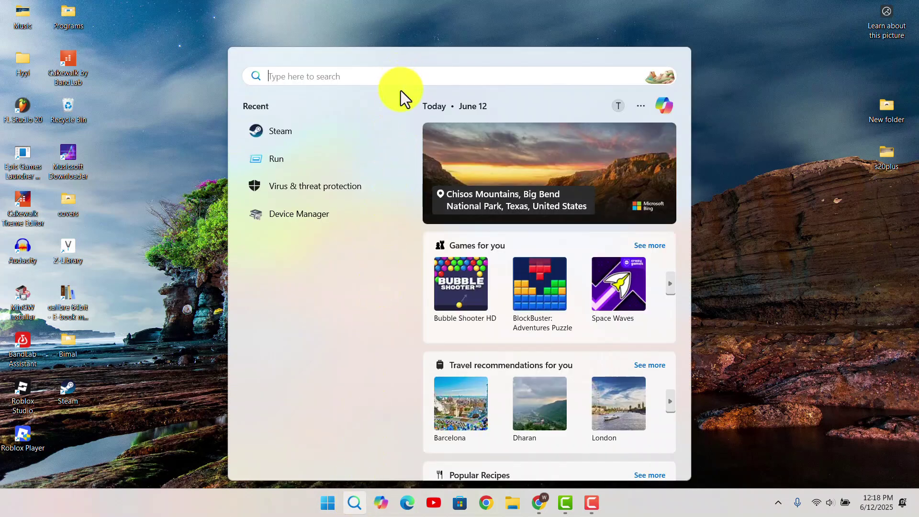
text(reset)
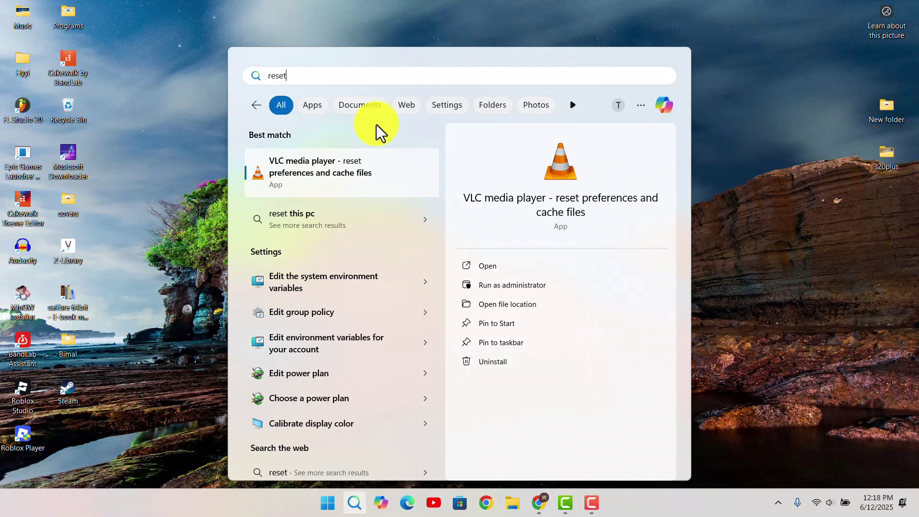
click(306, 223)
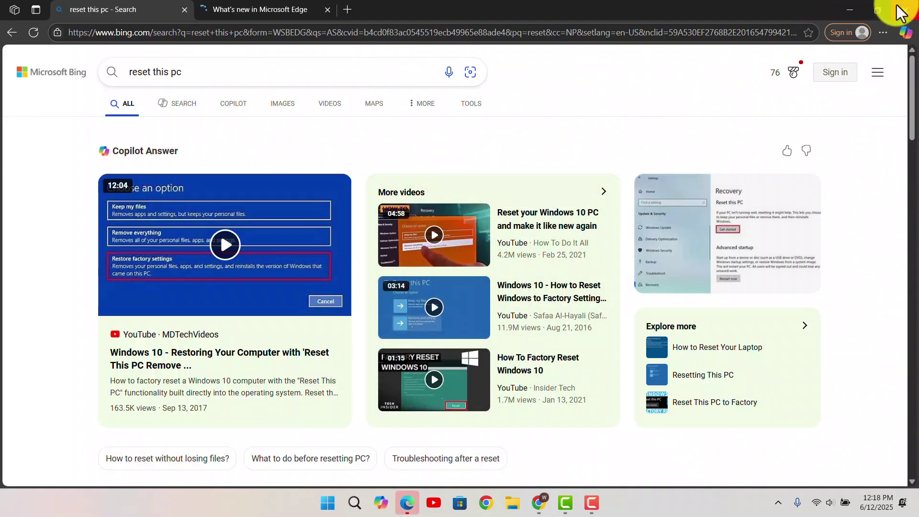
- Close the Edge window showing Bing's 'reset this pc' results
click(901, 11)
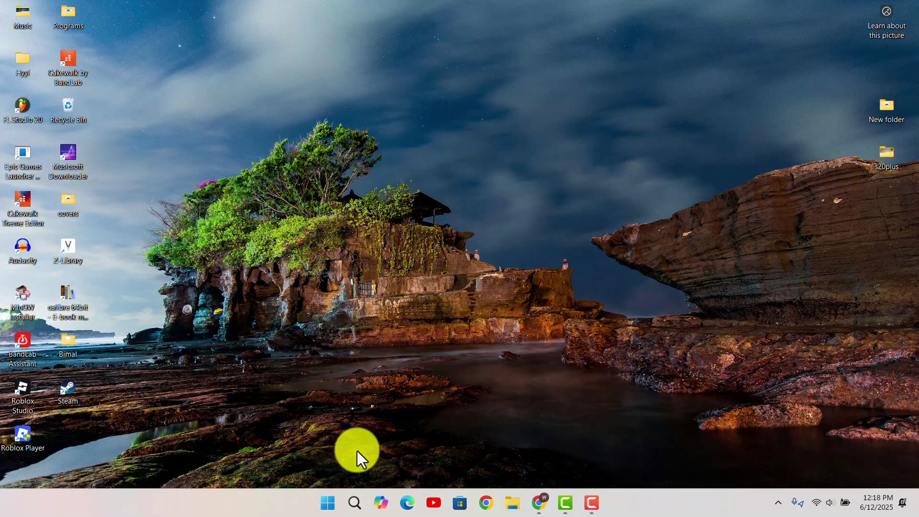